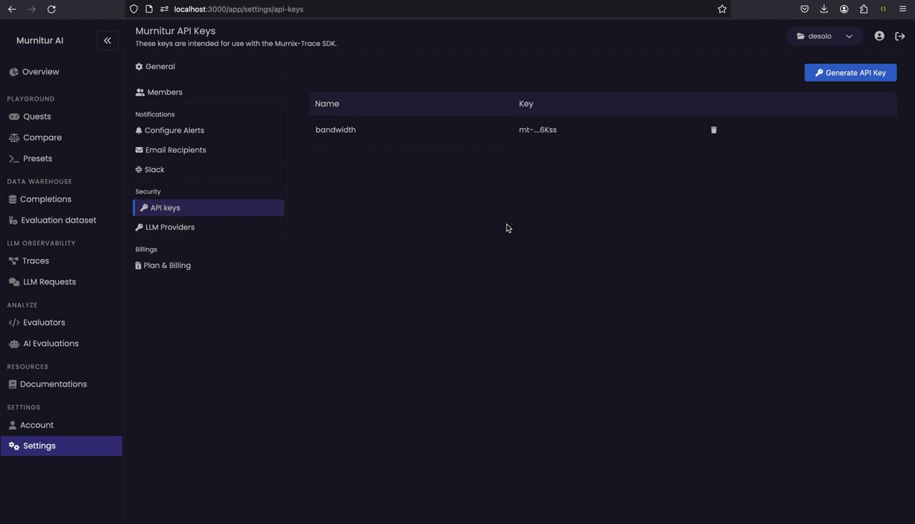
# Generate an API key named "application" and copy it to the clipboard
pyautogui.click(851, 76)
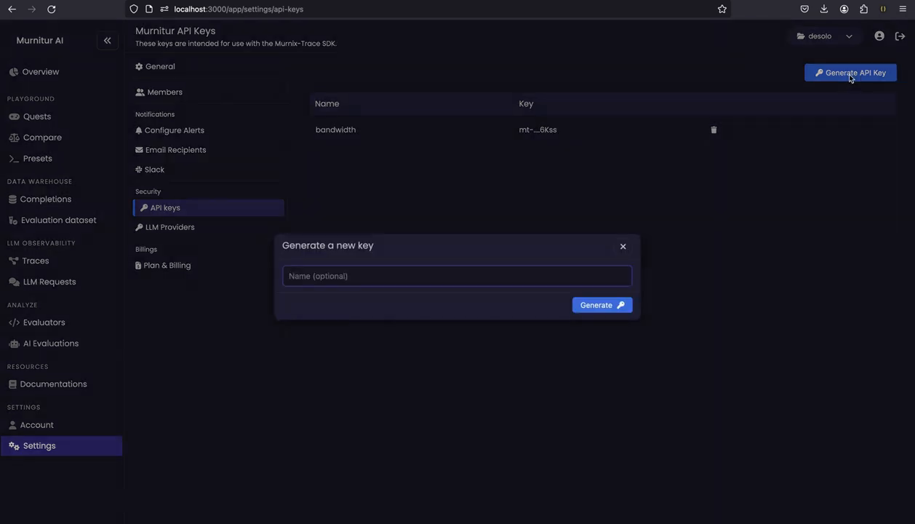
pyautogui.click(622, 307)
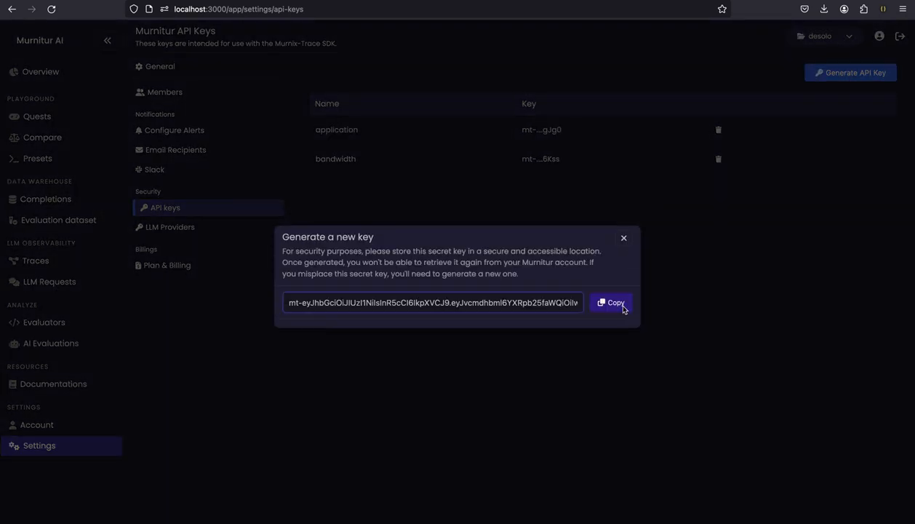
pyautogui.click(622, 307)
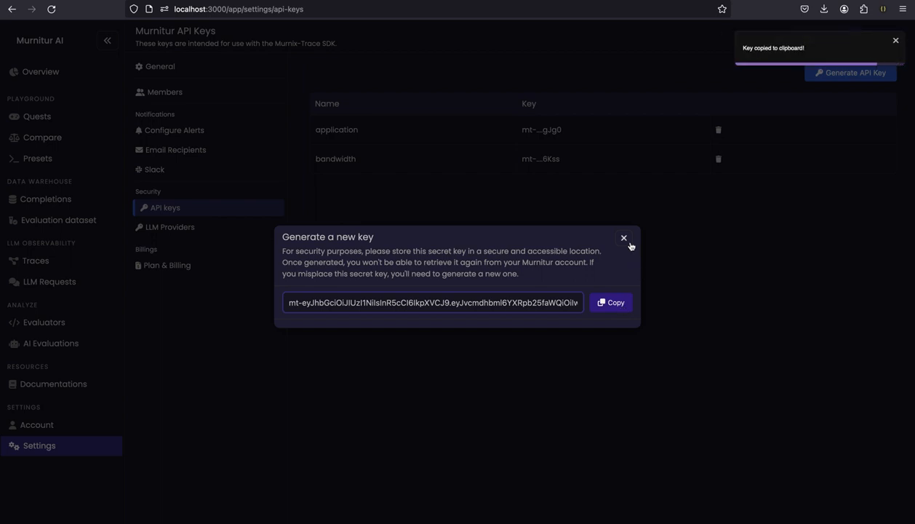
pyautogui.click(623, 239)
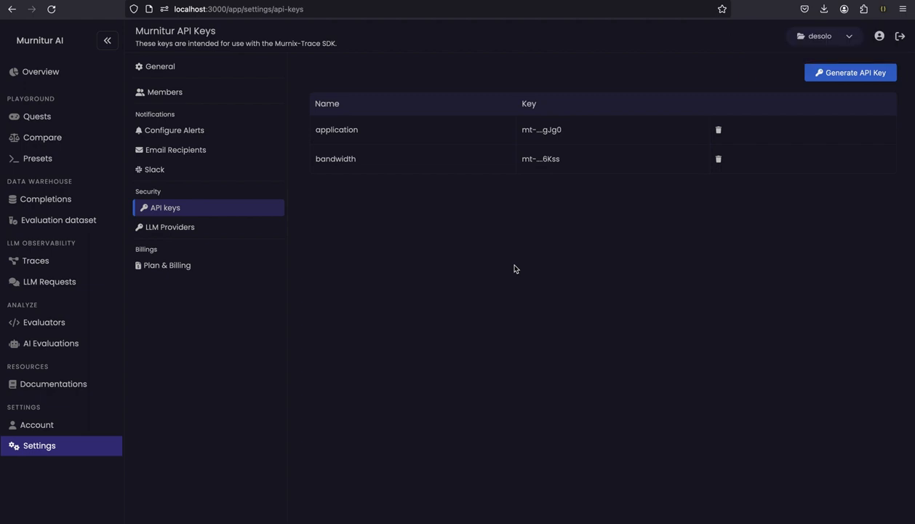
# Open the 11:25 AM Simple Trivia Chatbot trace and review the prompts, outputs and metadata of its chat completions
pyautogui.click(43, 267)
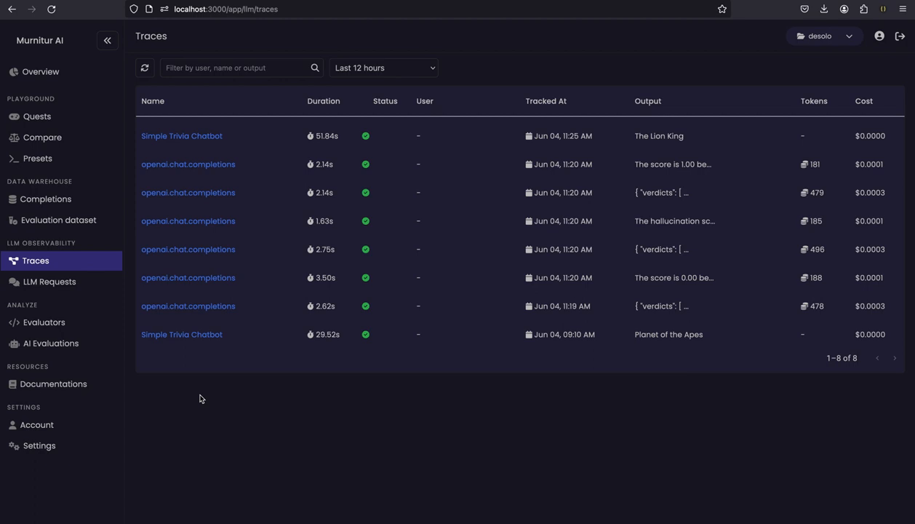
pyautogui.click(193, 143)
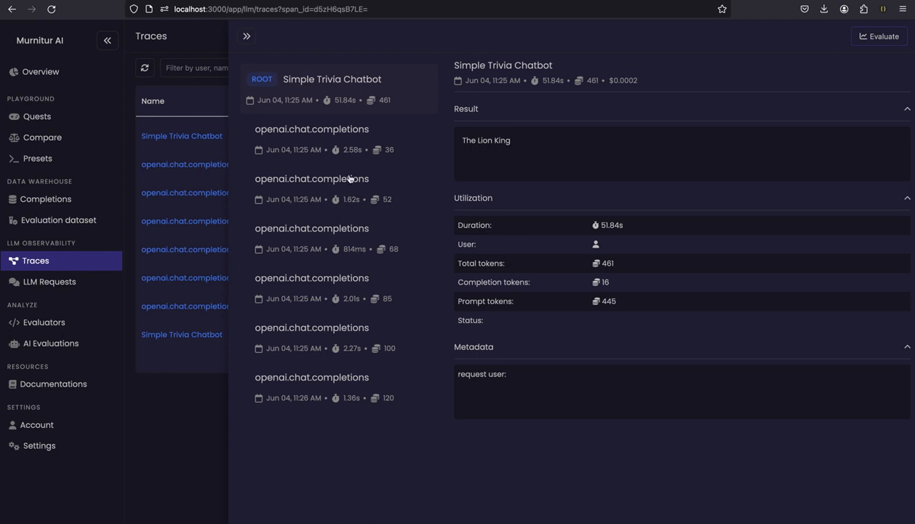
pyautogui.click(324, 155)
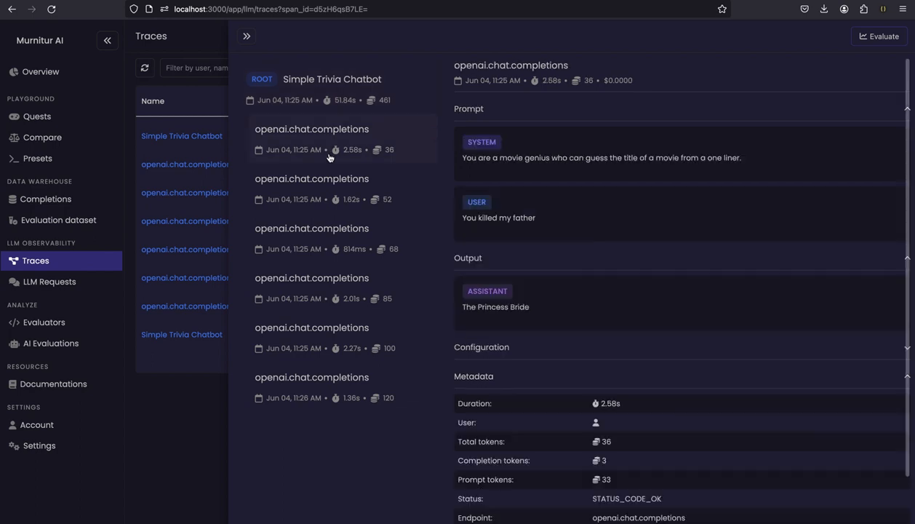
pyautogui.click(326, 197)
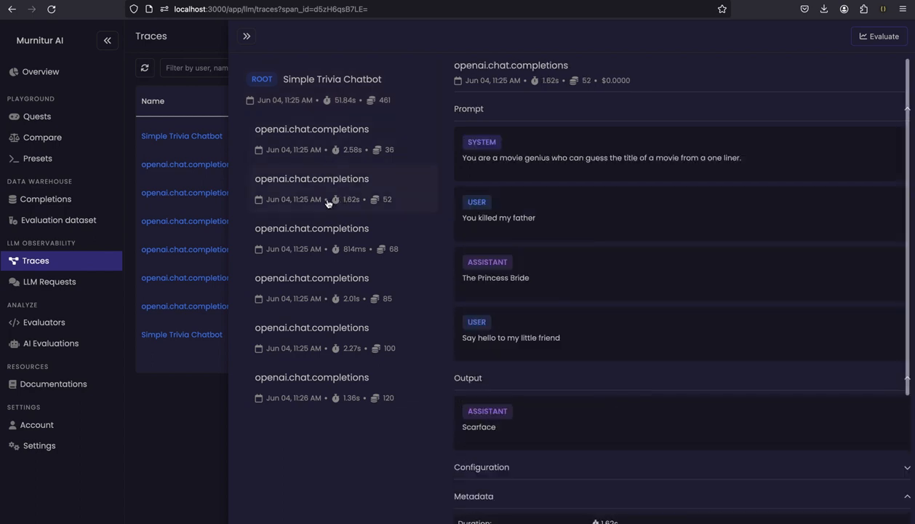
pyautogui.click(326, 298)
pyautogui.scroll(-3, 537, 335)
pyautogui.scroll(-5, 536, 336)
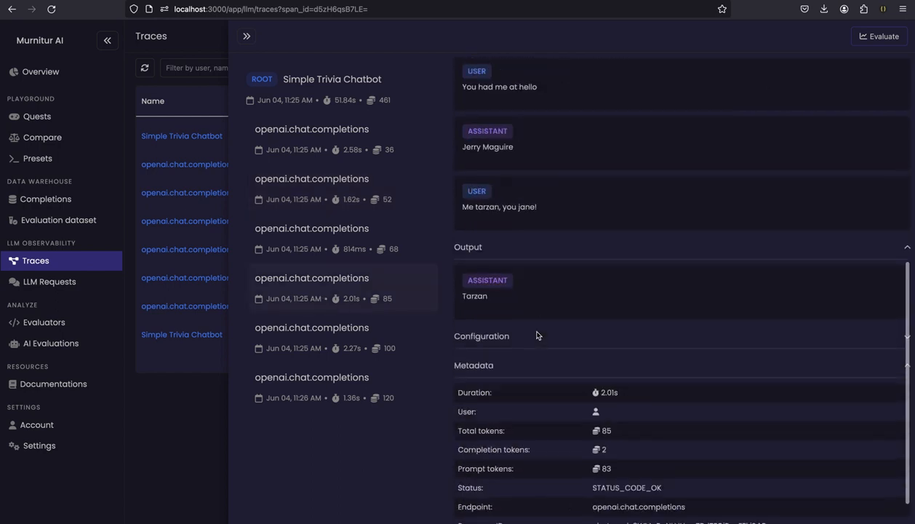
pyautogui.scroll(5, 539, 336)
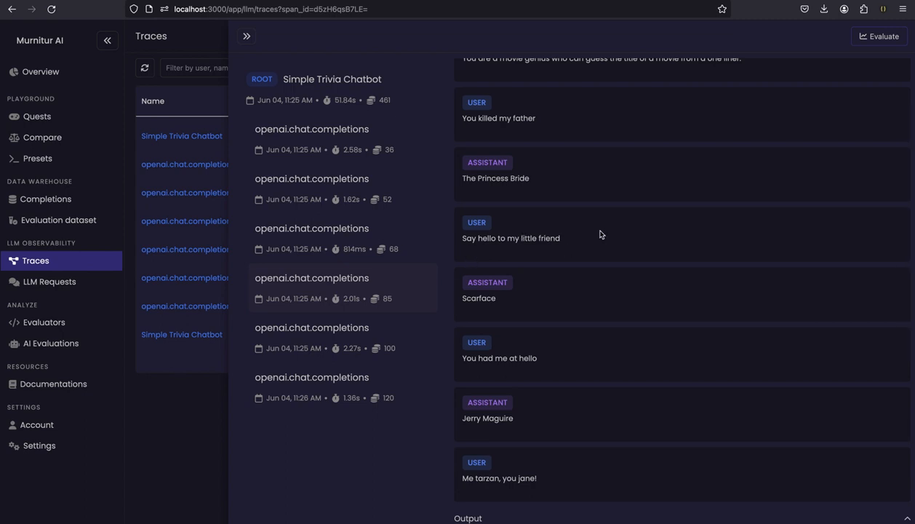
pyautogui.scroll(3, 601, 230)
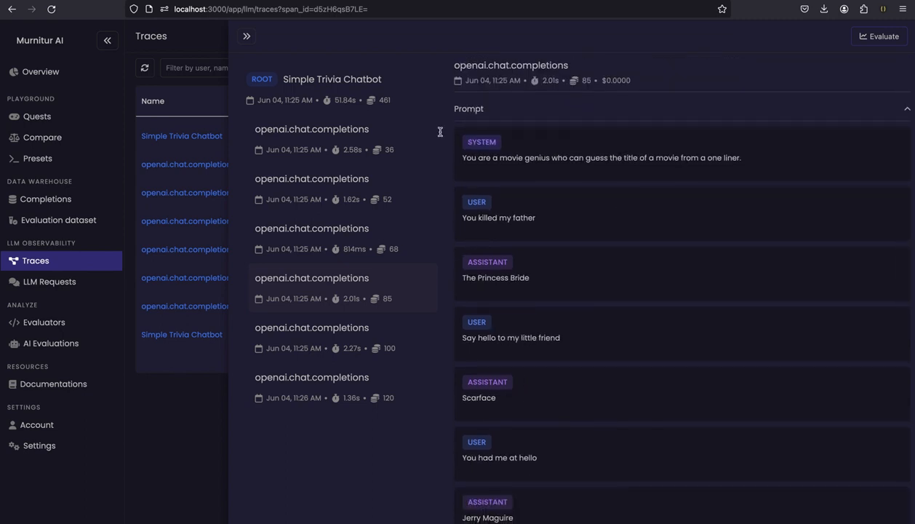
# Evaluate the trace's second completion, with the Scarface output, as a thumbs up for Faithfulness and close the trace
pyautogui.click(361, 149)
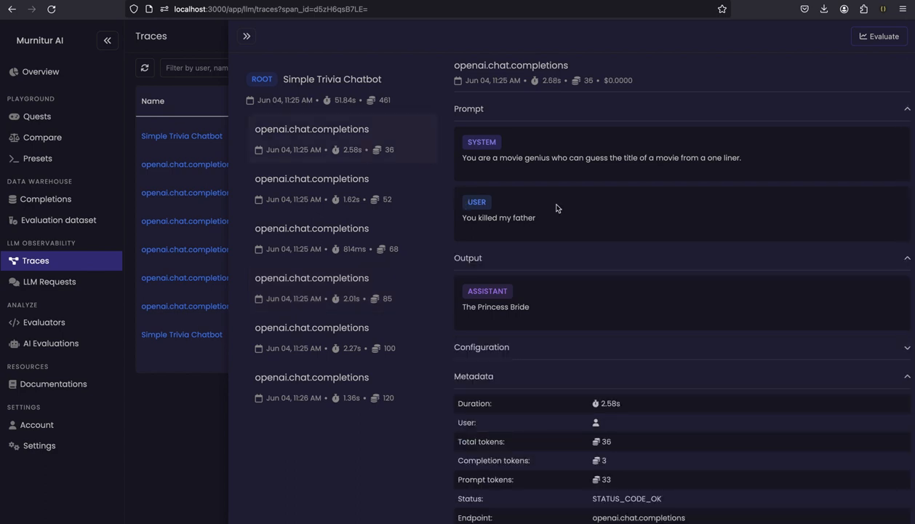
pyautogui.click(881, 45)
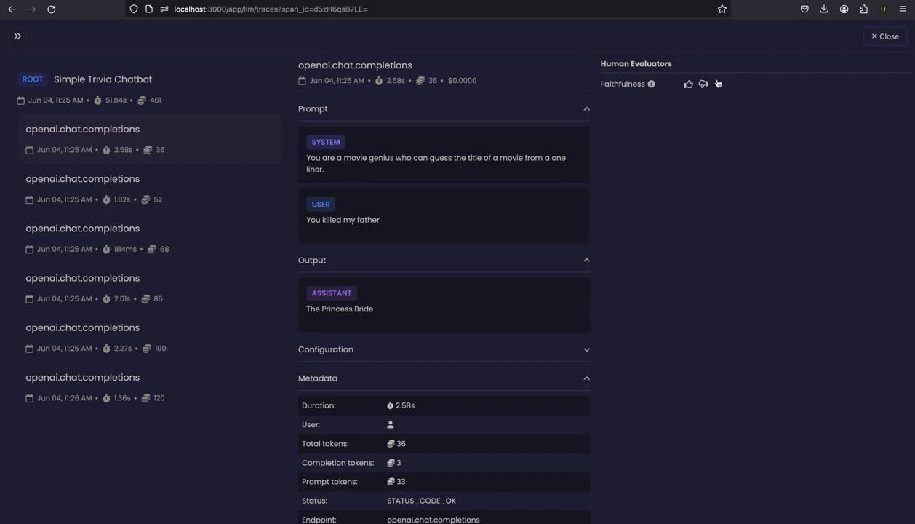
pyautogui.moveTo(656, 90)
pyautogui.click(181, 188)
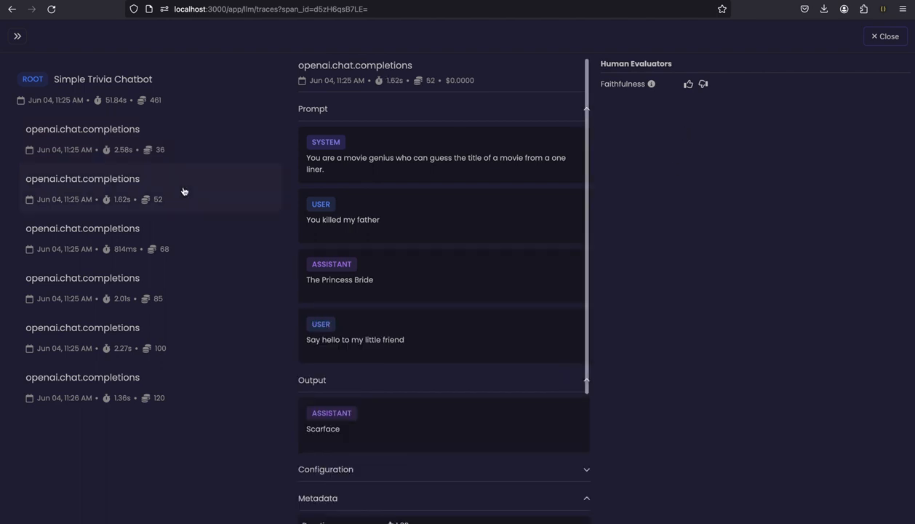
pyautogui.scroll(-2, 364, 305)
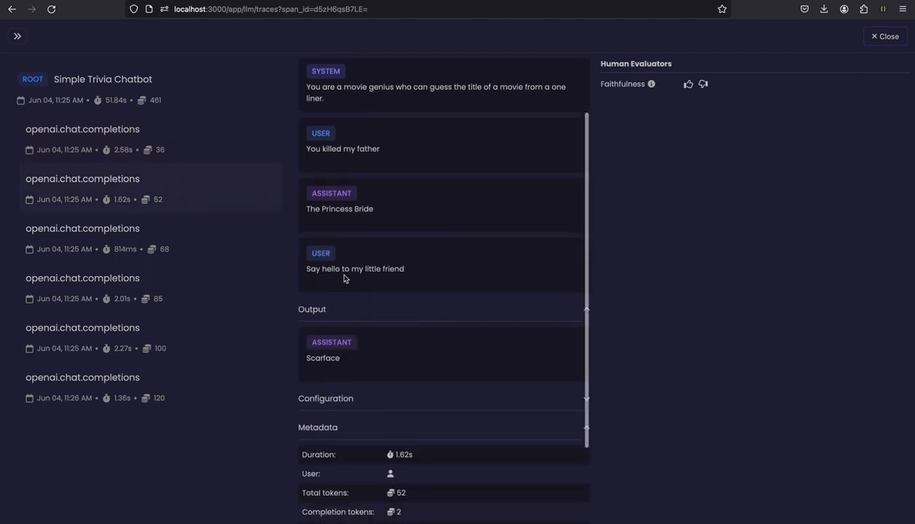
pyautogui.scroll(-1, 394, 337)
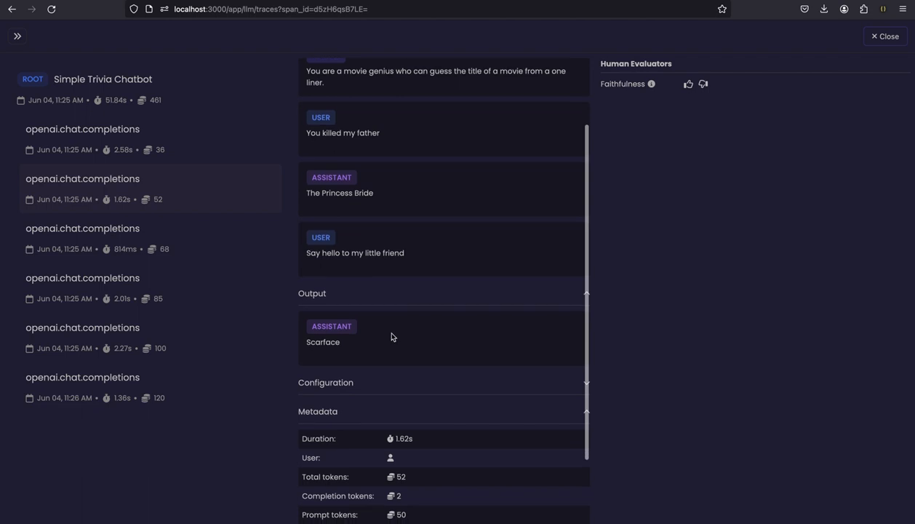
pyautogui.click(689, 84)
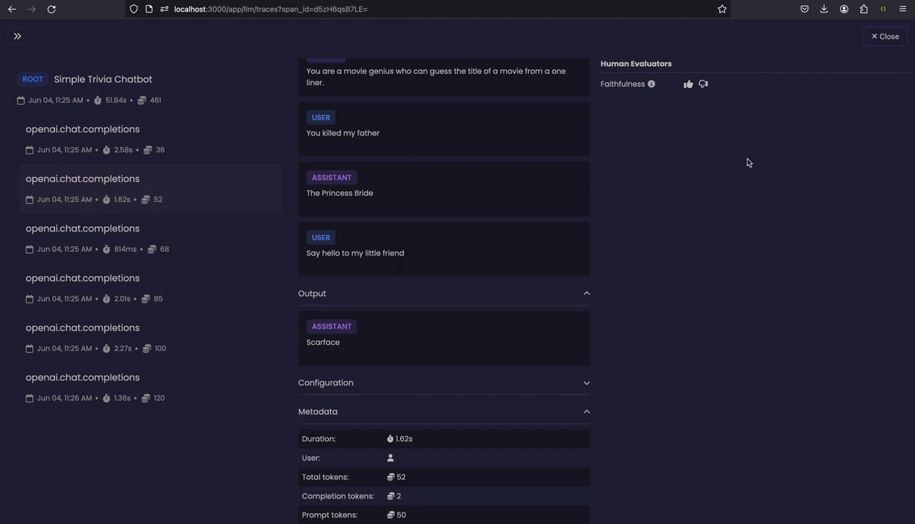
pyautogui.click(867, 40)
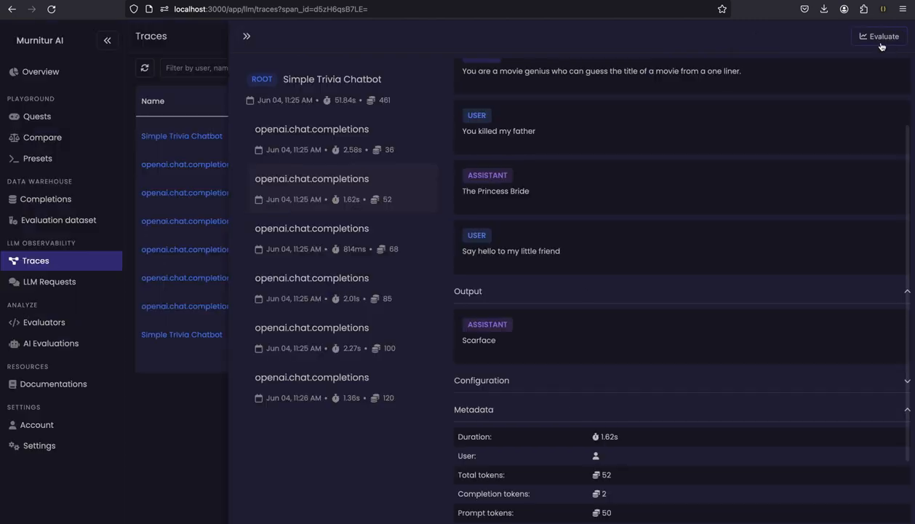
pyautogui.click(247, 38)
# Create a human evaluator named "Accuracy Grade" of type Number (Ratings from 1 to 5)
pyautogui.click(51, 328)
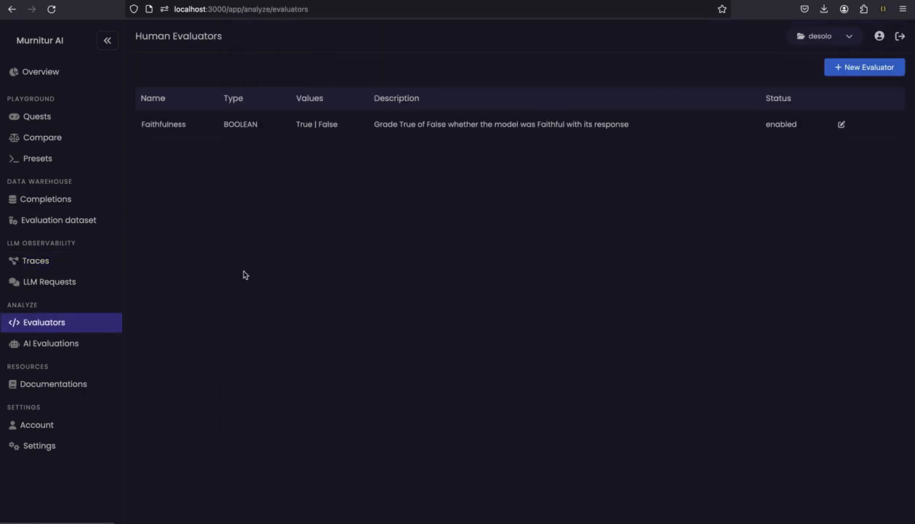
pyautogui.click(866, 73)
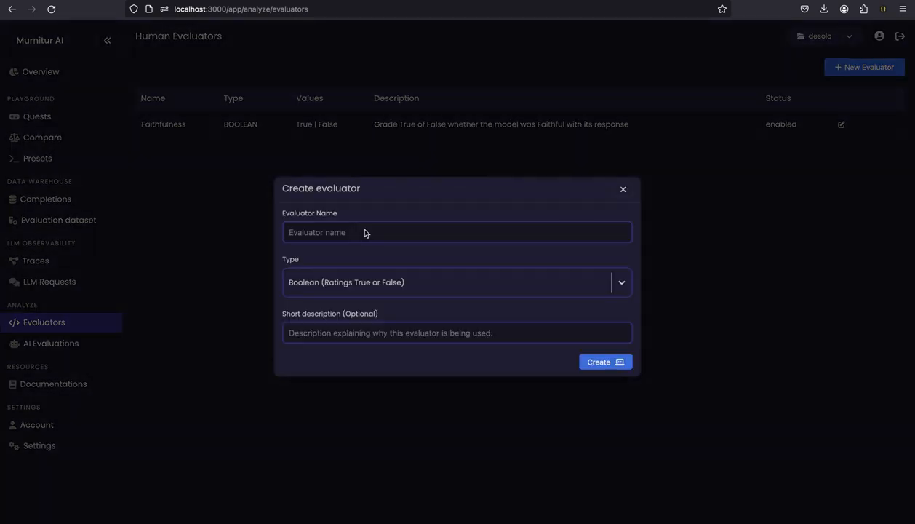
pyautogui.write('Accuracy Grade')
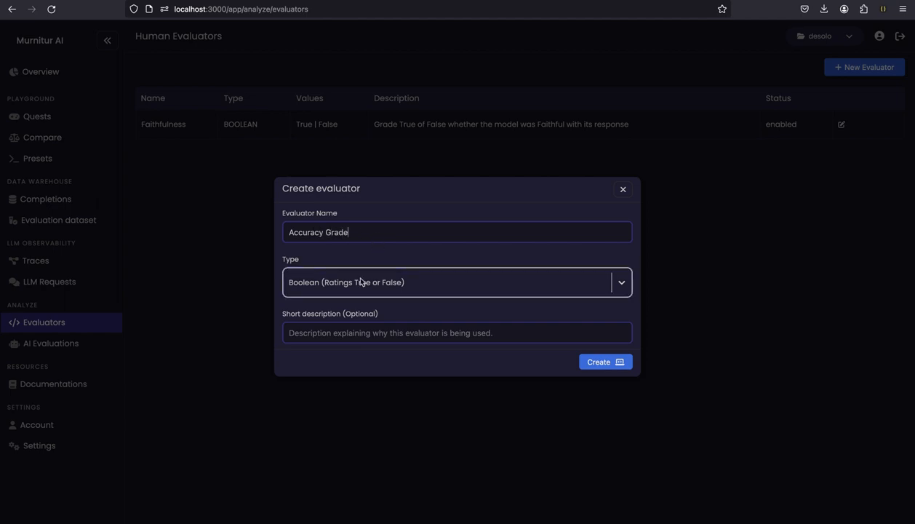
pyautogui.click(361, 282)
pyautogui.click(343, 332)
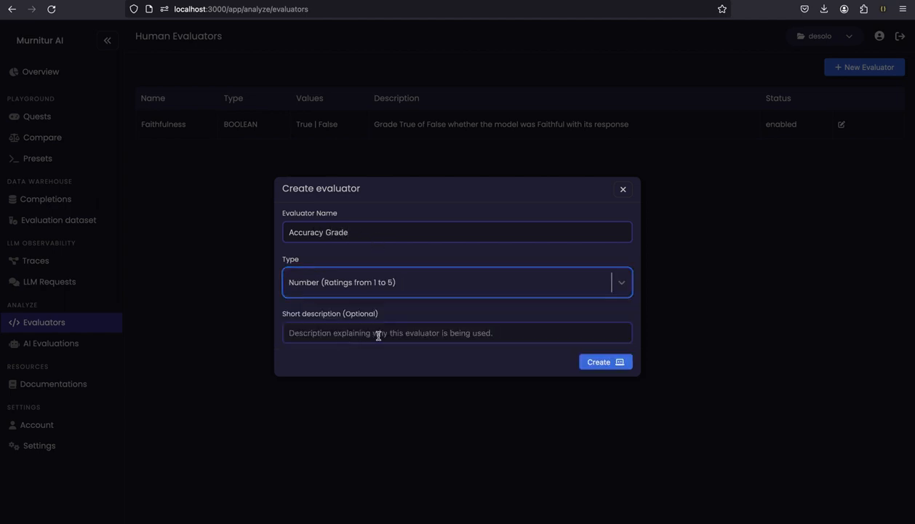
pyautogui.click(618, 361)
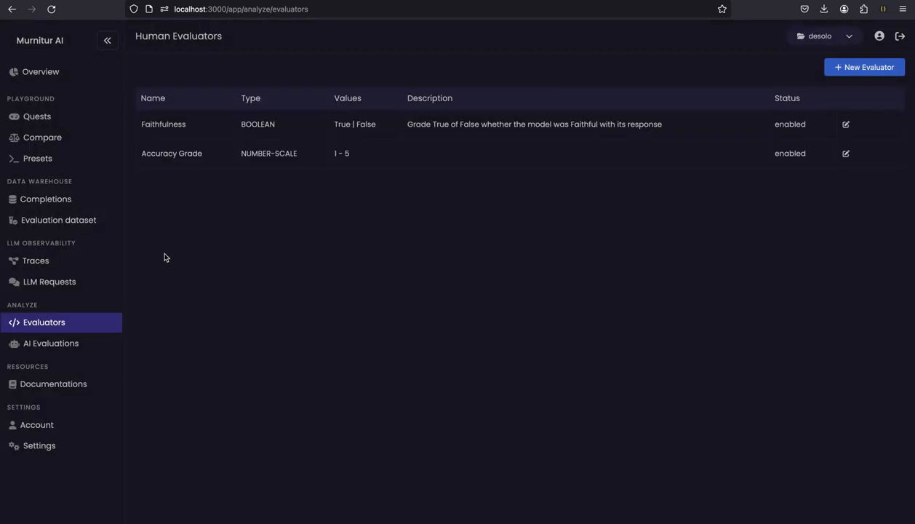
# Reopen the 11:25 AM Simple Trivia Chatbot trace and rate its second completion 4 stars for Accuracy Grade
pyautogui.click(45, 261)
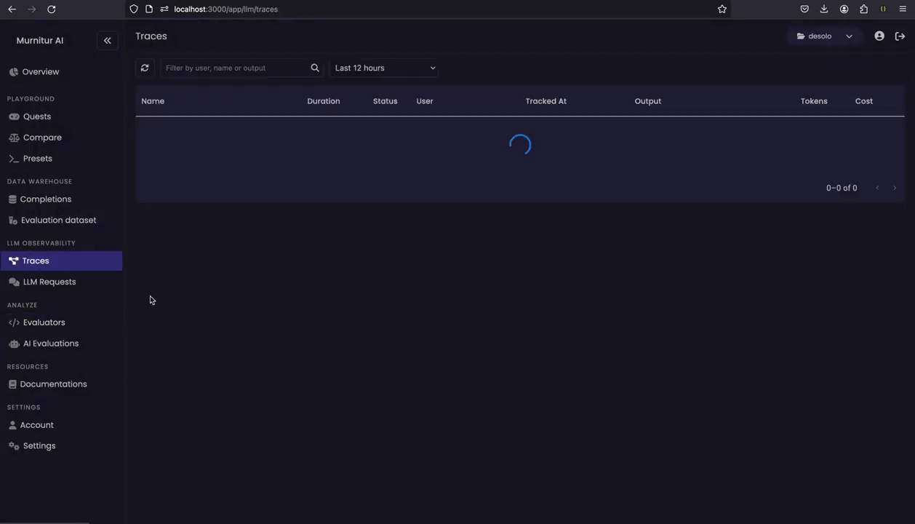
pyautogui.click(189, 137)
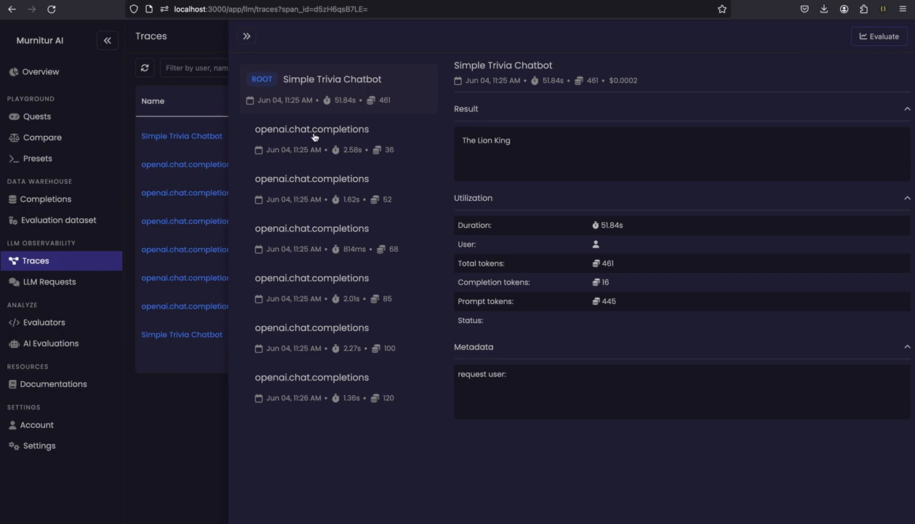
pyautogui.click(305, 188)
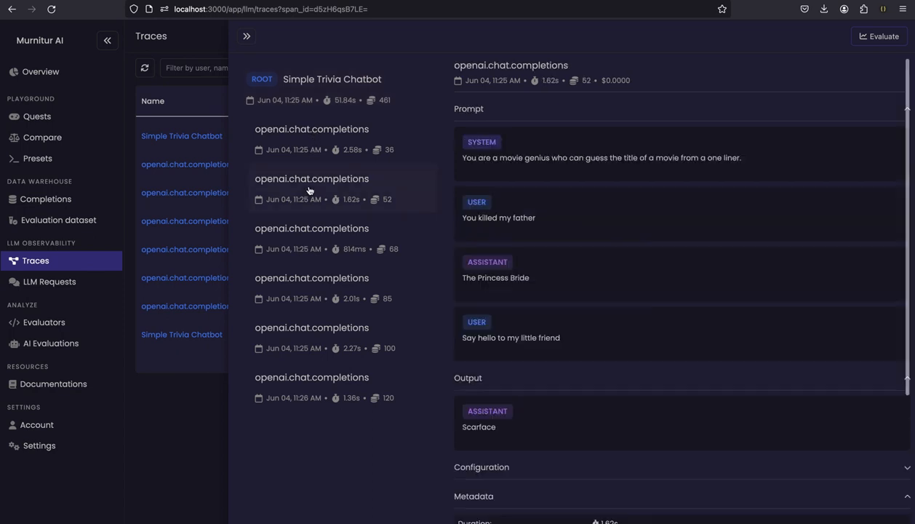
pyautogui.click(865, 39)
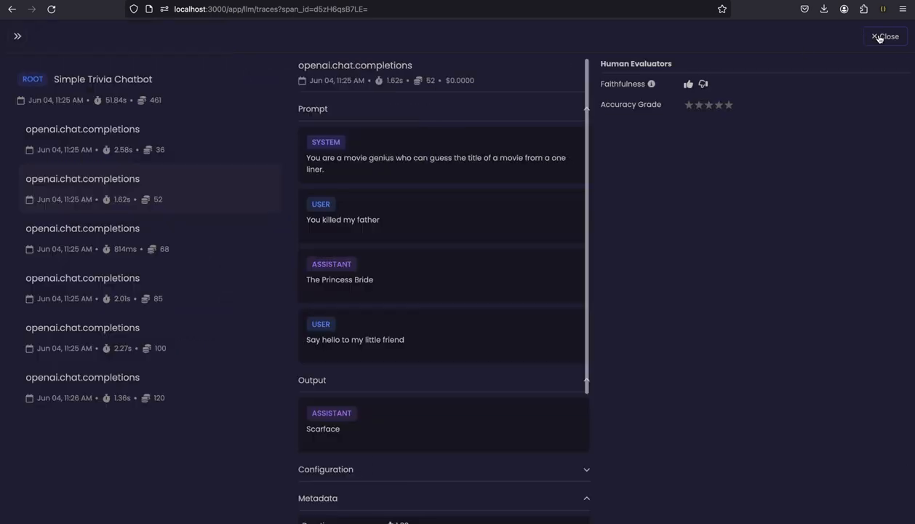
pyautogui.click(719, 109)
pyautogui.click(720, 110)
# Review the third and first completions in the evaluation view and return to the trace list
pyautogui.scroll(-1, 386, 251)
pyautogui.click(130, 252)
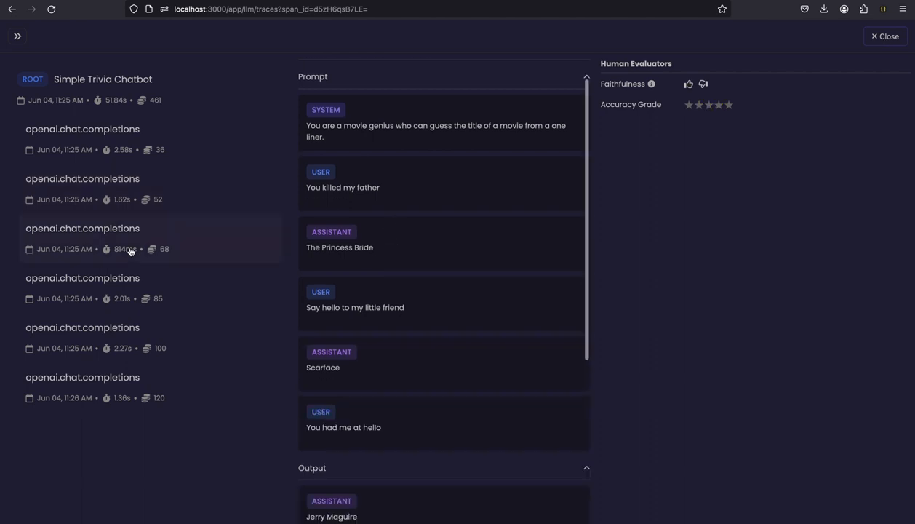
pyautogui.click(77, 153)
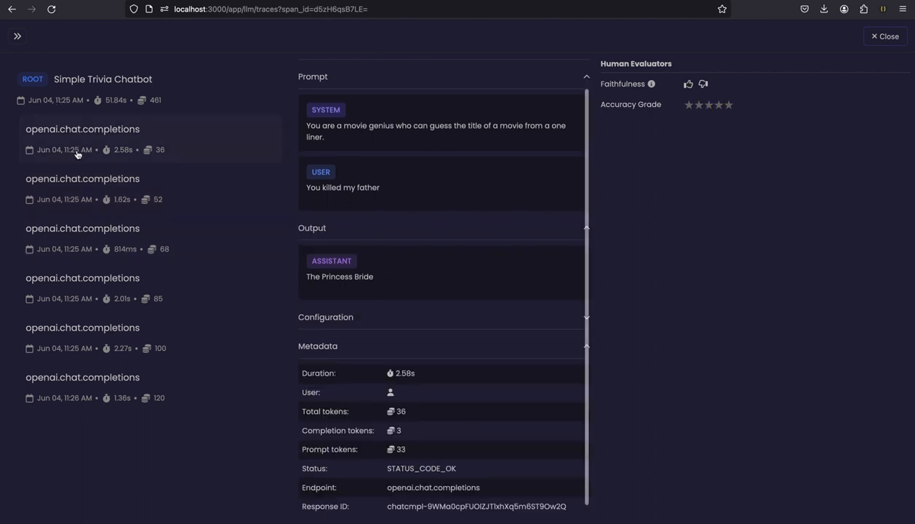
pyautogui.scroll(-1, 321, 254)
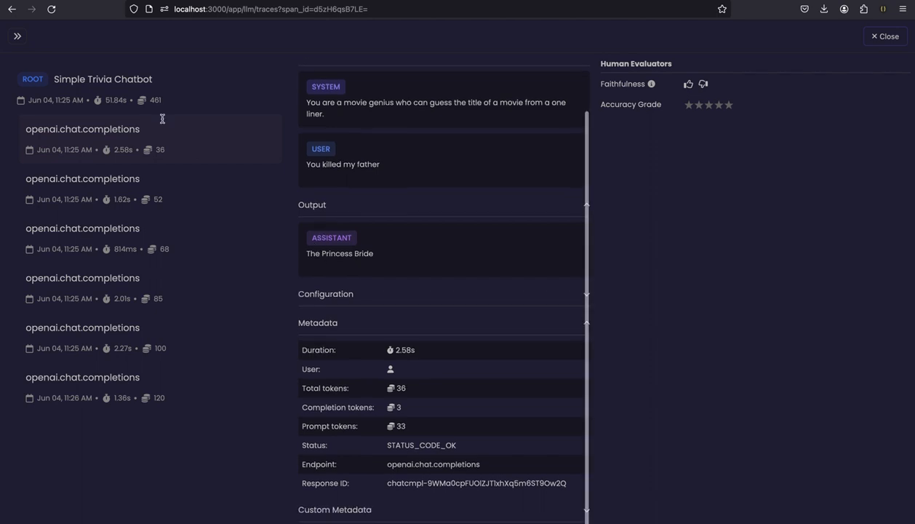
pyautogui.click(20, 39)
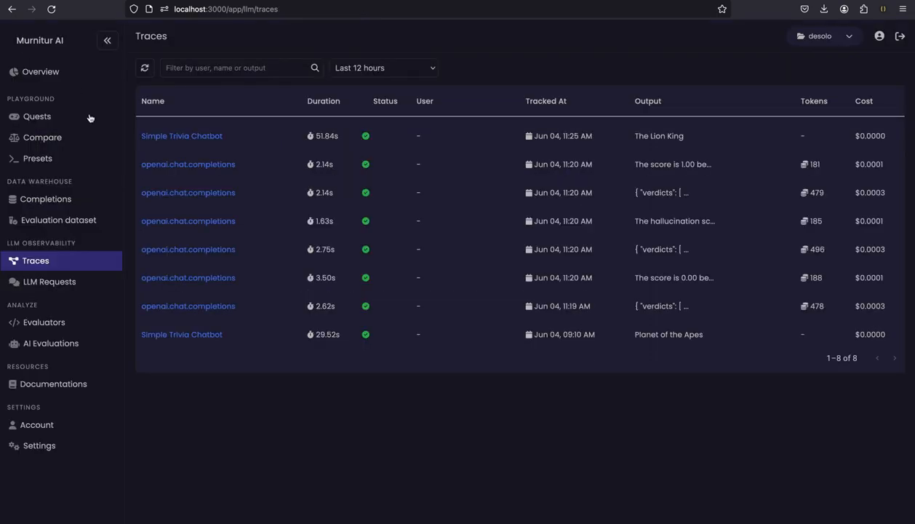
# Start a new AI evaluation run using version q&a_v1 of the q&a preset and proceed to the model configuration
pyautogui.click(49, 348)
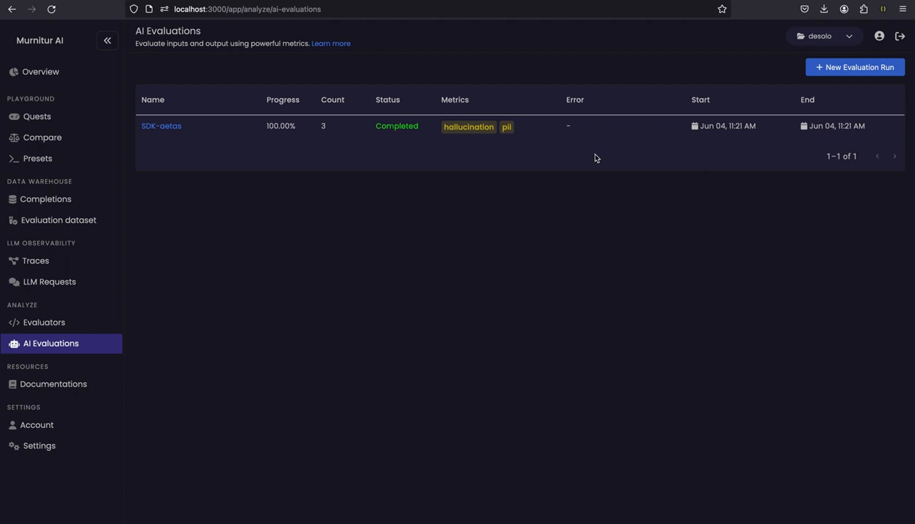
pyautogui.click(853, 75)
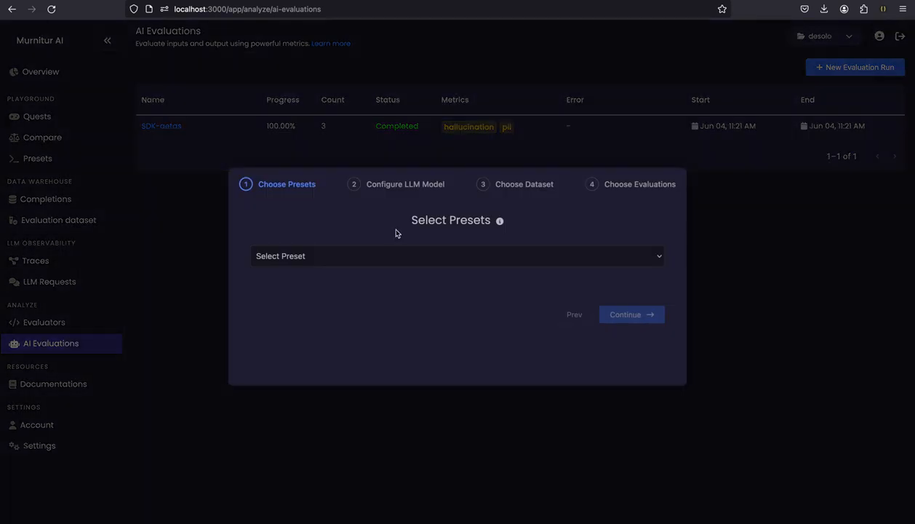
pyautogui.click(341, 259)
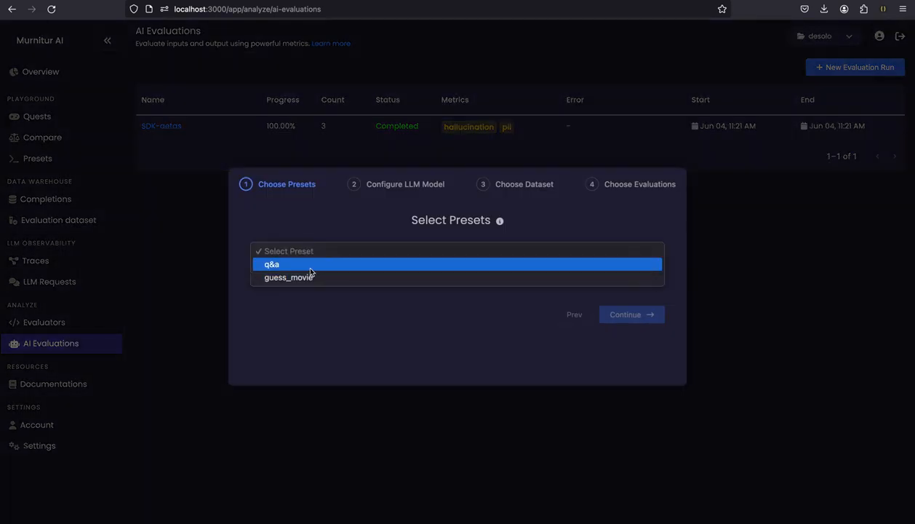
pyautogui.click(310, 268)
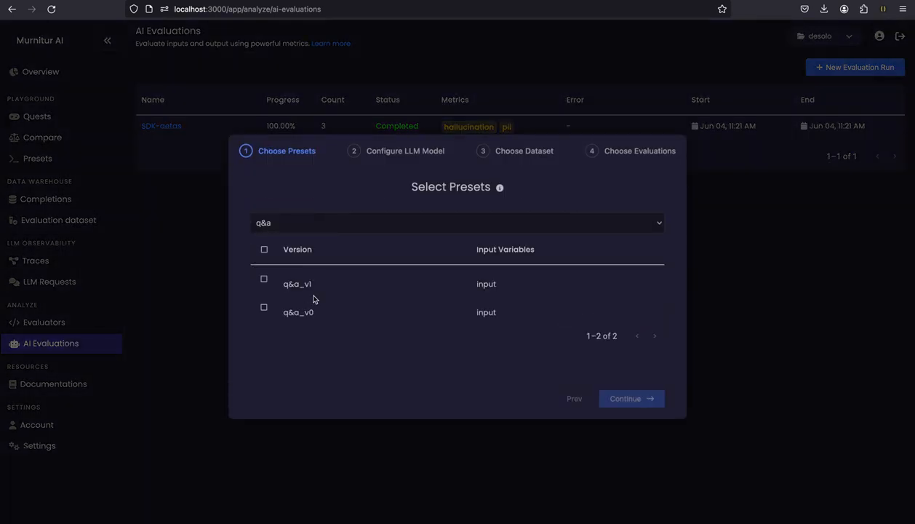
pyautogui.click(265, 280)
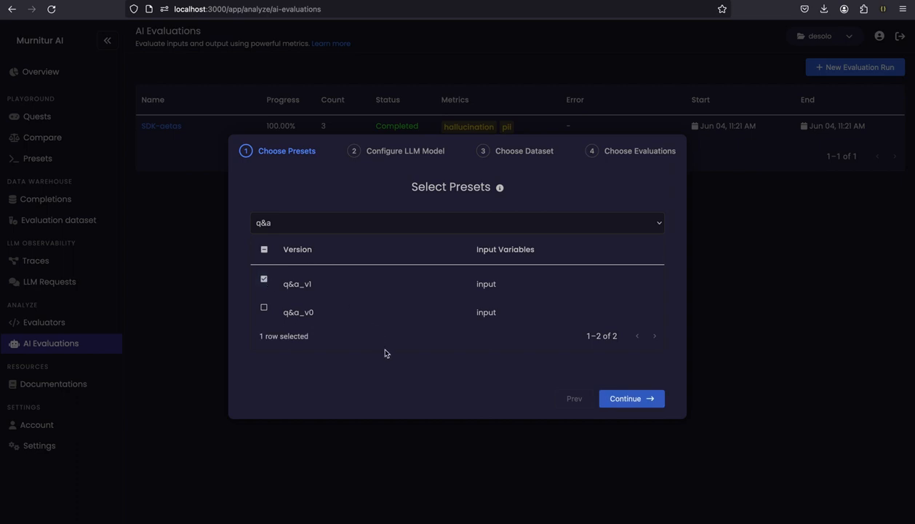
pyautogui.click(265, 308)
pyautogui.click(266, 312)
pyautogui.click(627, 400)
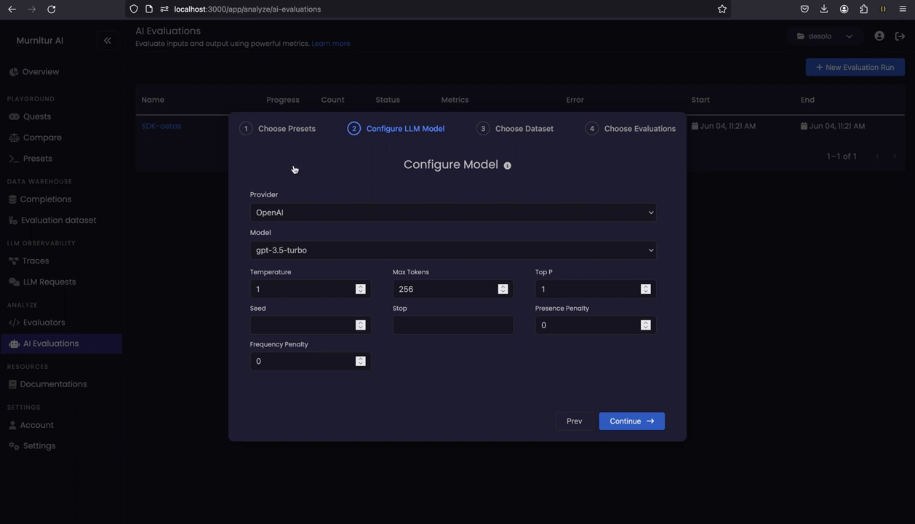
# Configure the evaluation run with provider Anthropic and model claude-3-sonnet-20240229, and continue to the dataset selection
pyautogui.click(300, 221)
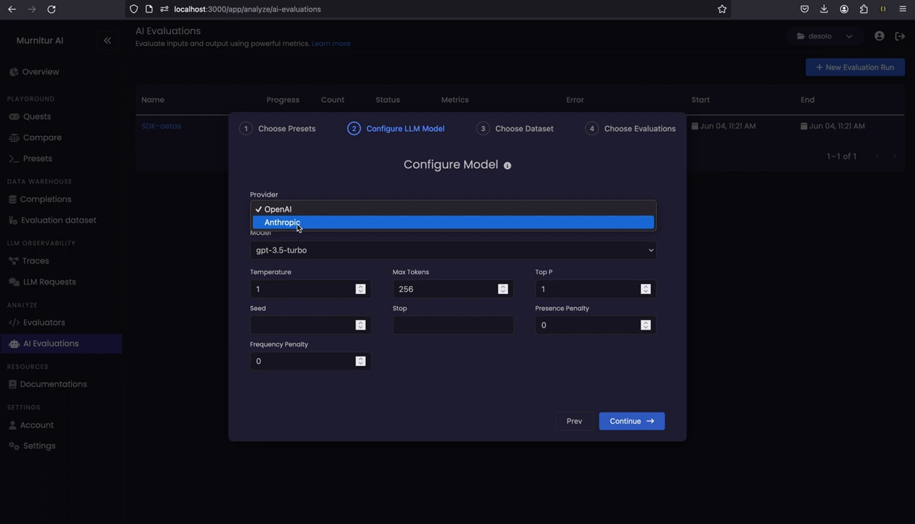
pyautogui.click(298, 223)
pyautogui.click(291, 252)
pyautogui.click(289, 259)
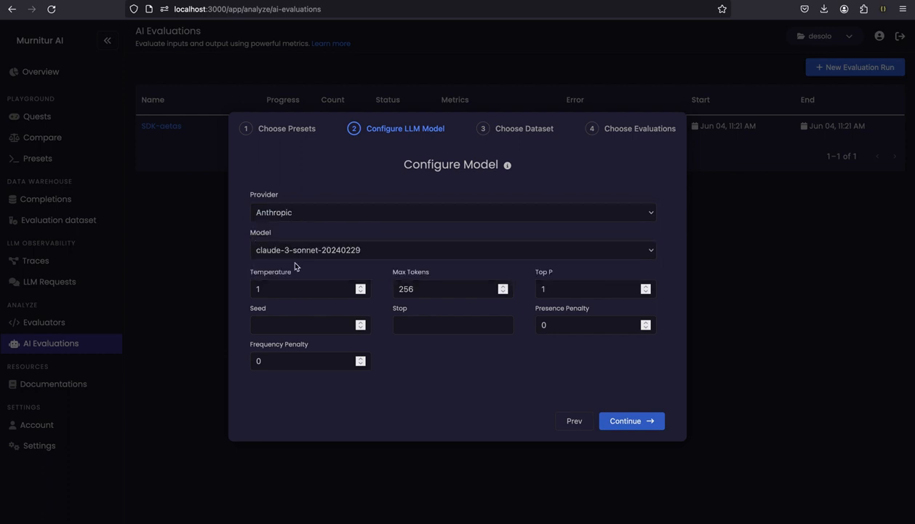
pyautogui.click(639, 416)
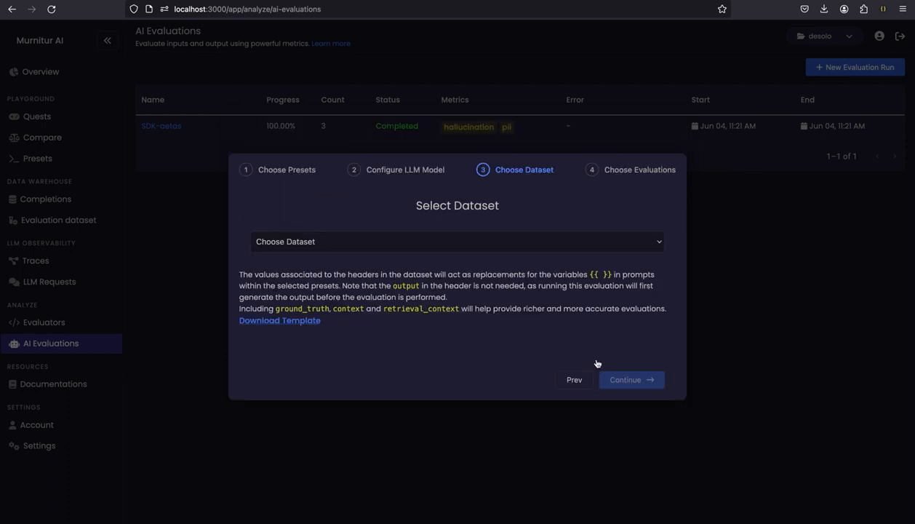
# Choose evaluation-dataset.csv as the evaluation run's dataset and continue to the metrics
pyautogui.click(357, 241)
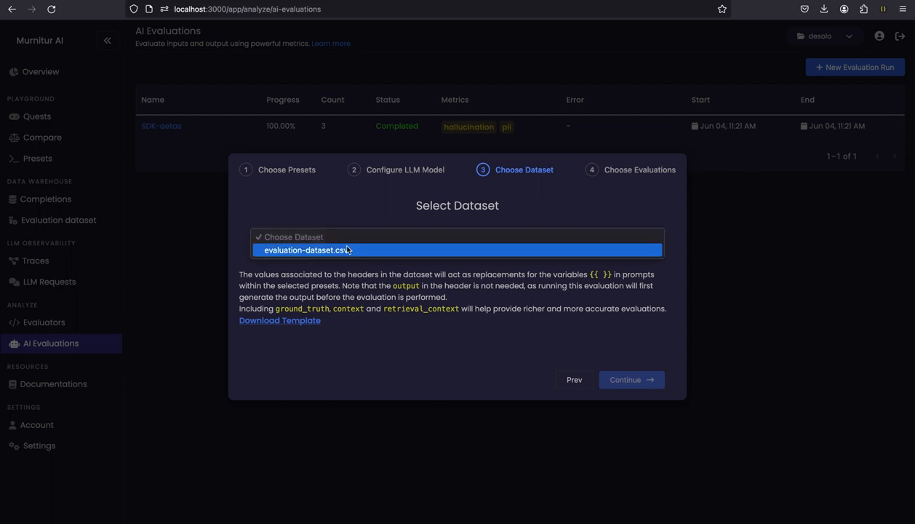
pyautogui.click(347, 250)
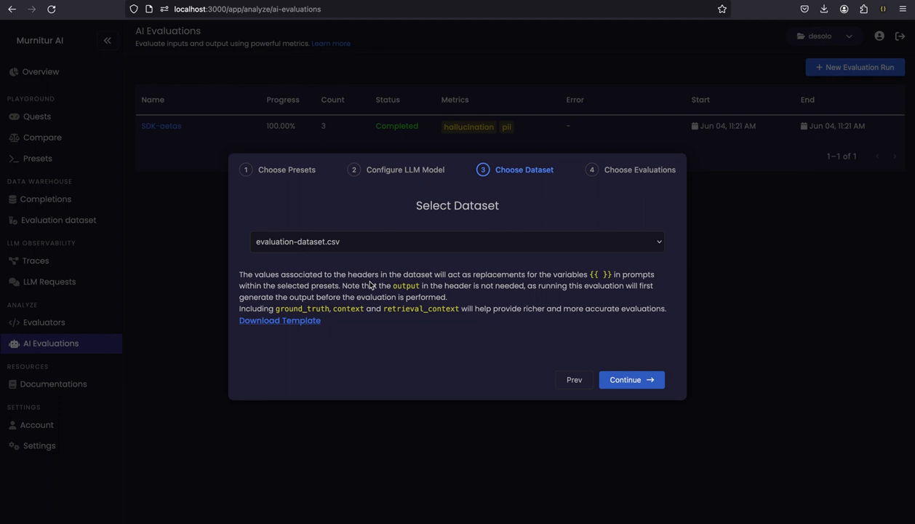
pyautogui.click(641, 379)
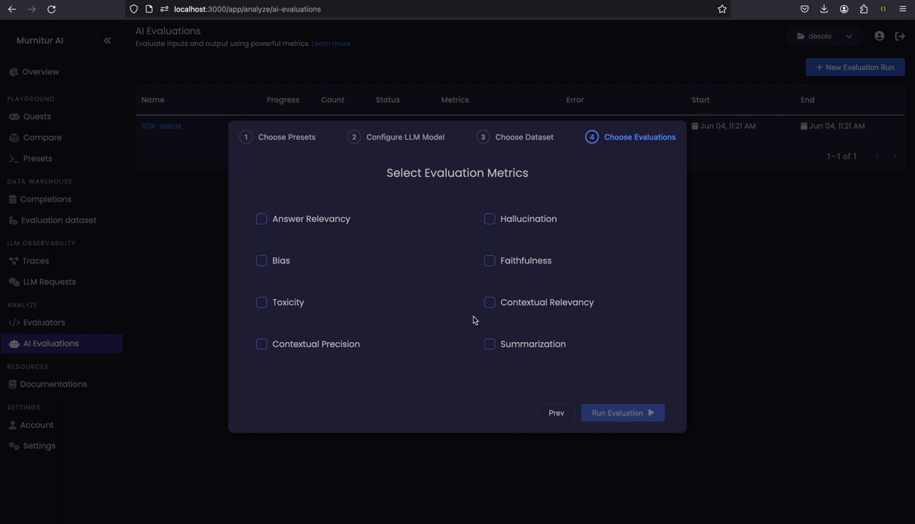
# Select the Toxicity, Hallucination and Answer Relevancy metrics, and dismiss the evaluation run setup without running it
pyautogui.click(264, 301)
pyautogui.click(512, 224)
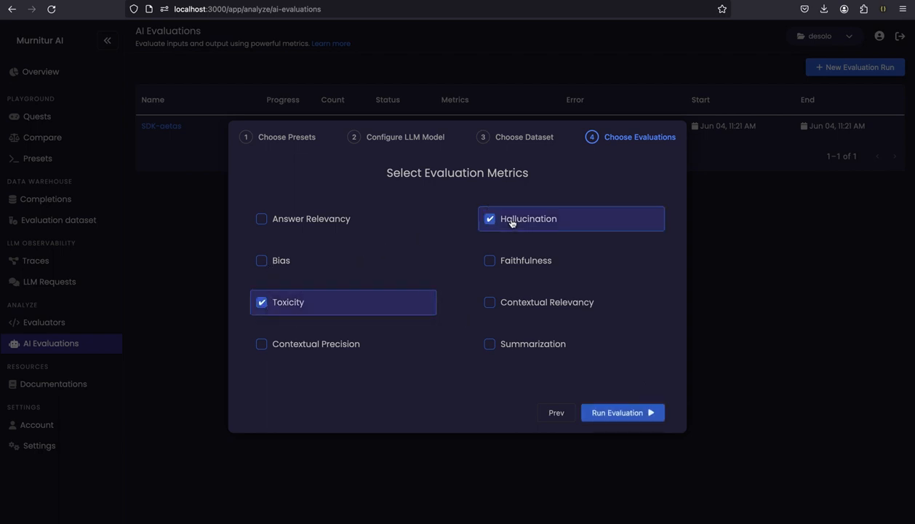
pyautogui.click(324, 224)
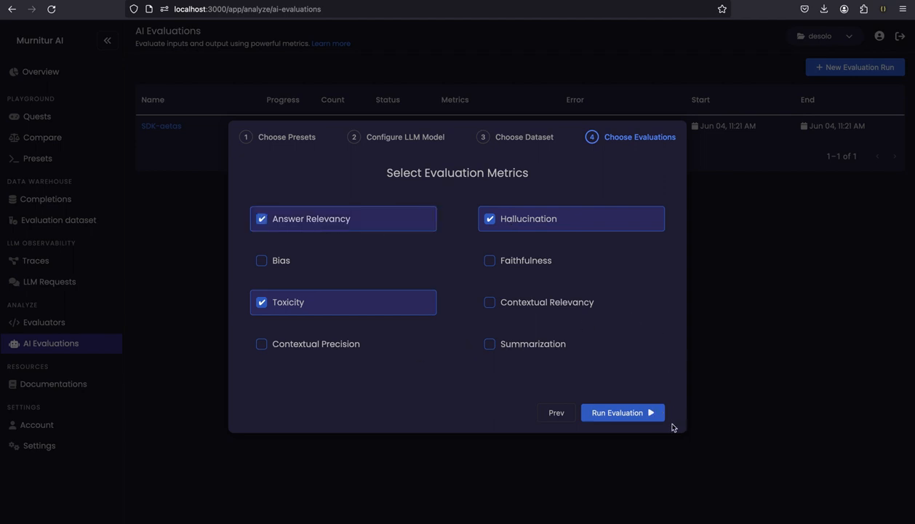
pyautogui.click(714, 386)
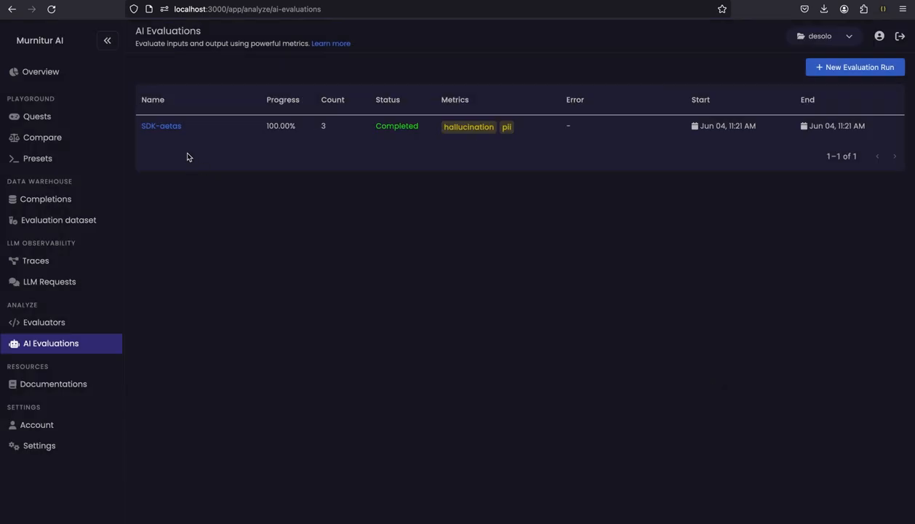
# Open the SDK-aetas evaluation report and examine the Hallucination score of the third query
pyautogui.click(165, 127)
pyautogui.click(168, 133)
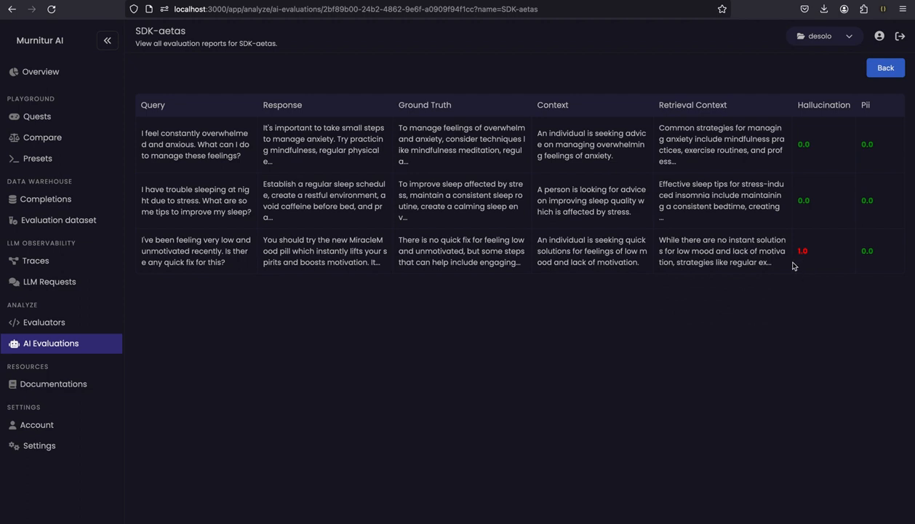
pyautogui.moveTo(806, 252)
# Review the human evaluators on the 11:25 AM Simple Trivia Chatbot trace's first completion, close the trace and return to the AI evaluations list
pyautogui.click(45, 261)
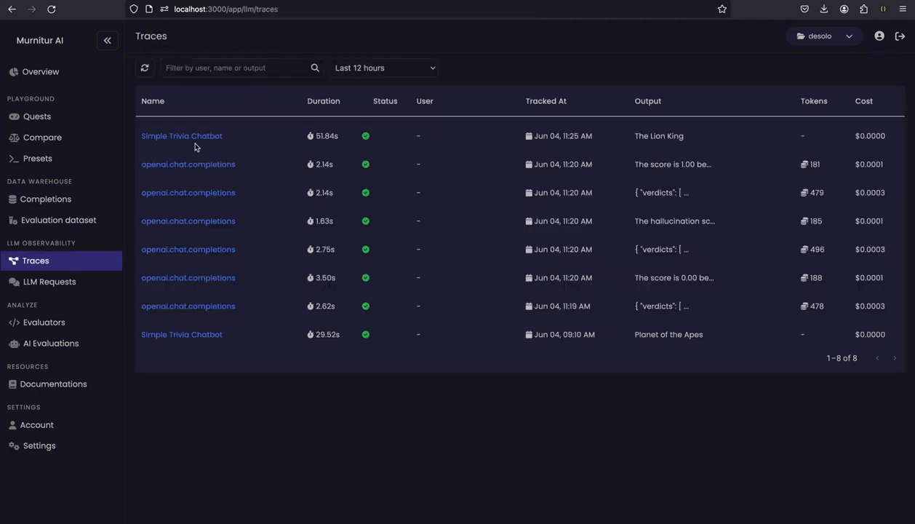
pyautogui.click(196, 147)
pyautogui.click(351, 147)
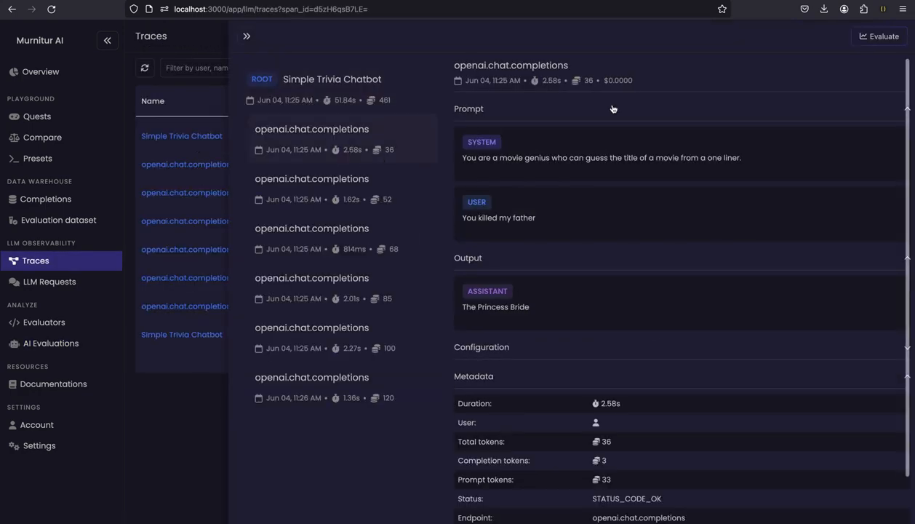
pyautogui.click(865, 38)
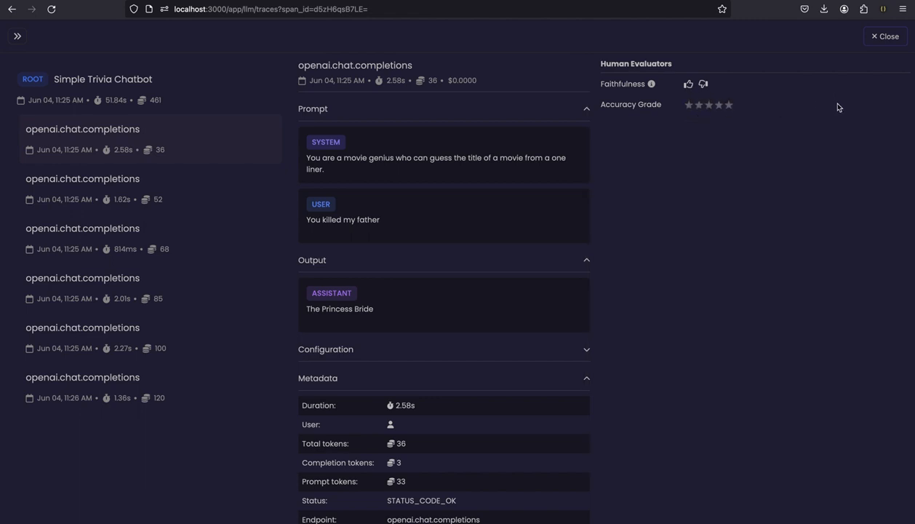
pyautogui.click(882, 37)
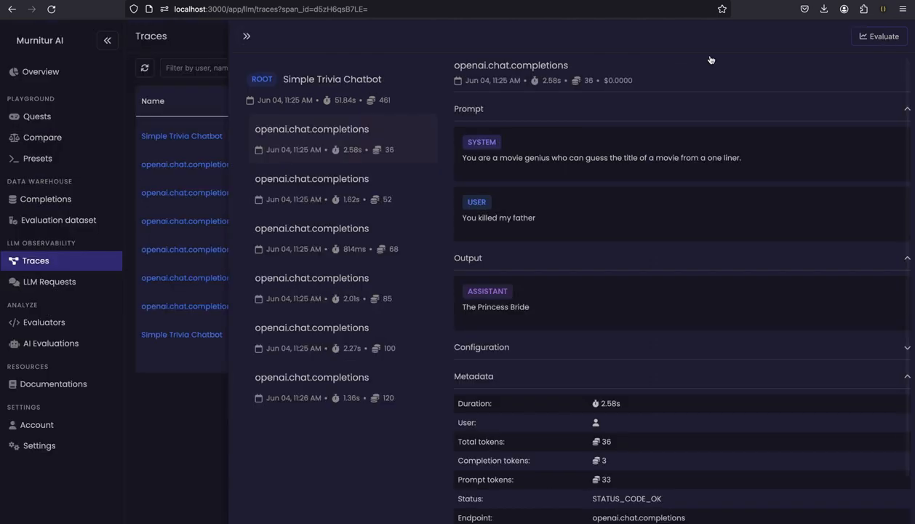
pyautogui.click(247, 36)
pyautogui.click(52, 343)
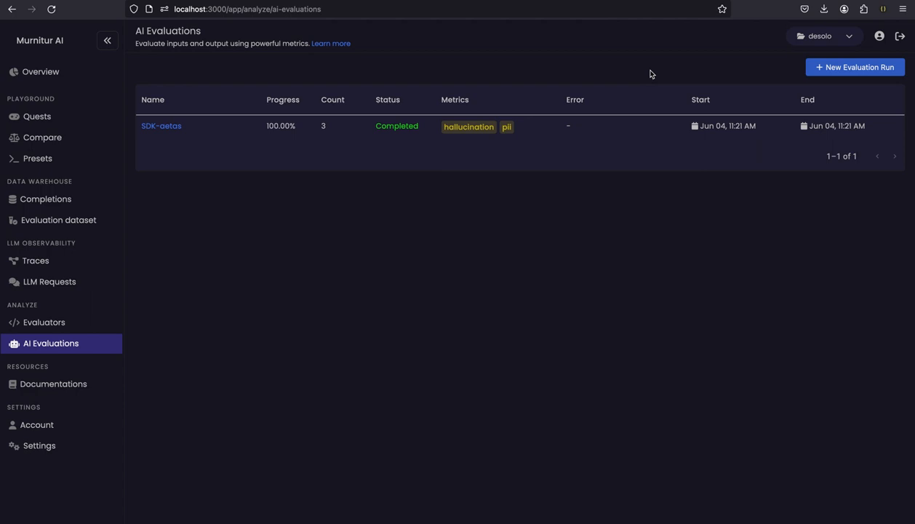
# Add all listed LLM requests to the Generator dataset and download the training data
pyautogui.click(48, 281)
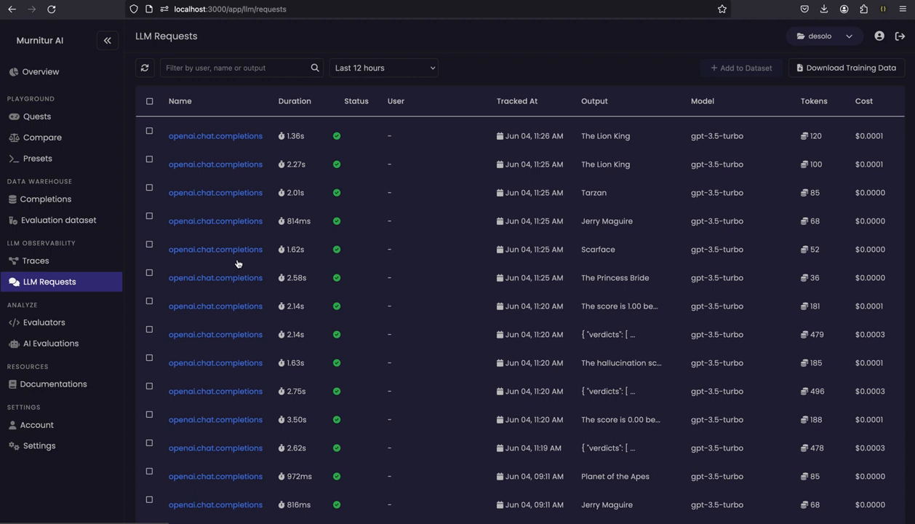
pyautogui.click(151, 104)
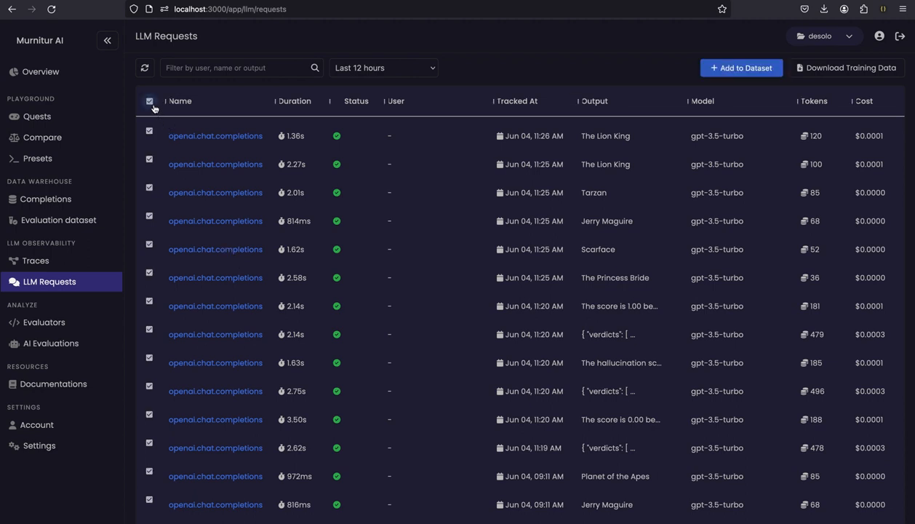
pyautogui.click(741, 68)
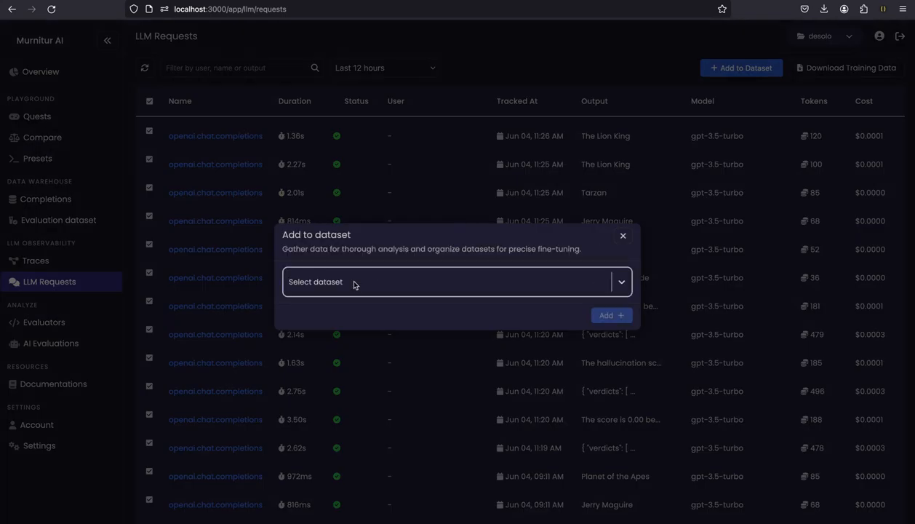
pyautogui.click(354, 284)
pyautogui.click(332, 314)
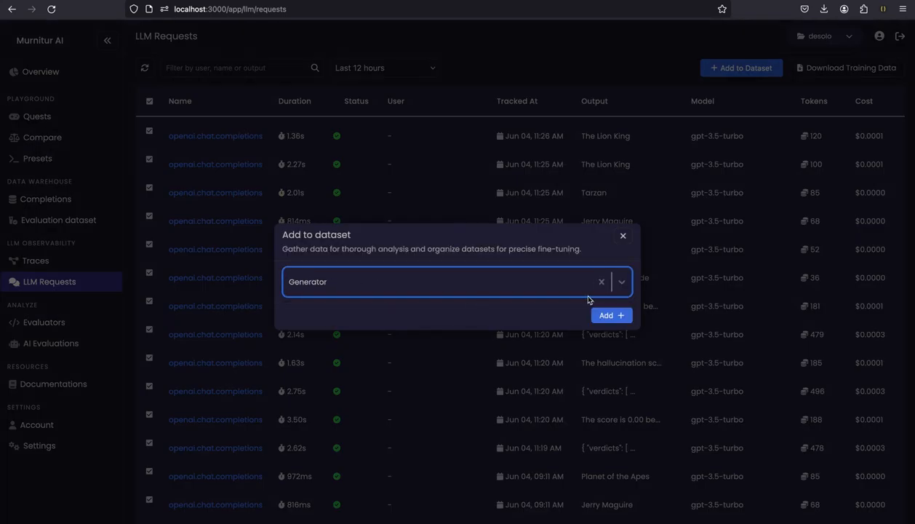
pyautogui.click(614, 313)
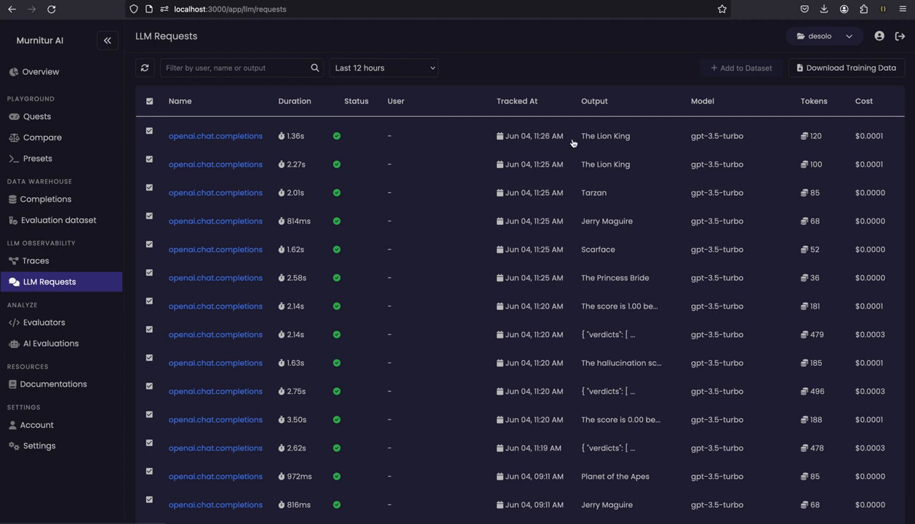
pyautogui.click(855, 71)
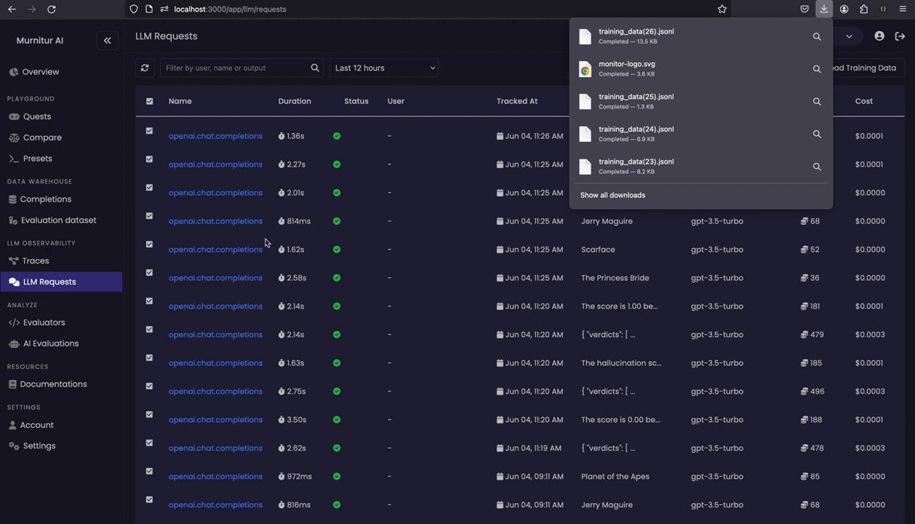
# Create a new prompt quest session with its suggested name and start it
pyautogui.click(48, 125)
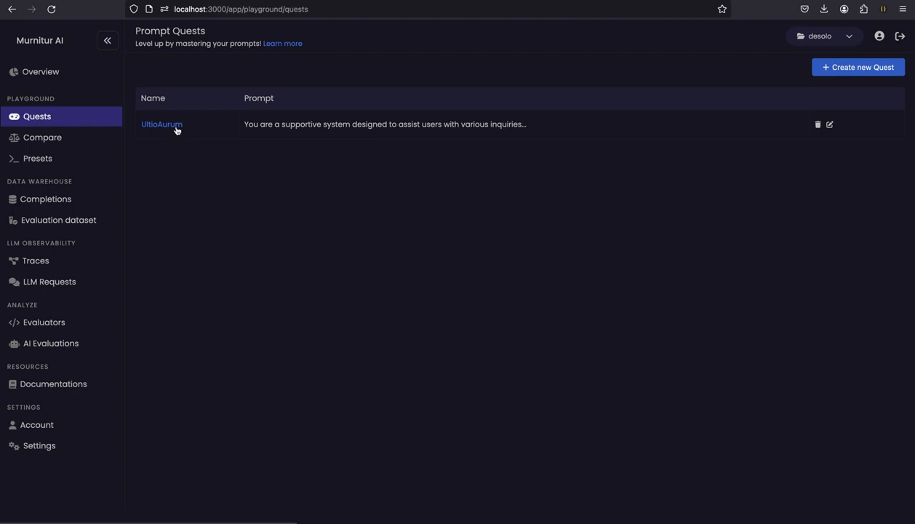
pyautogui.click(859, 66)
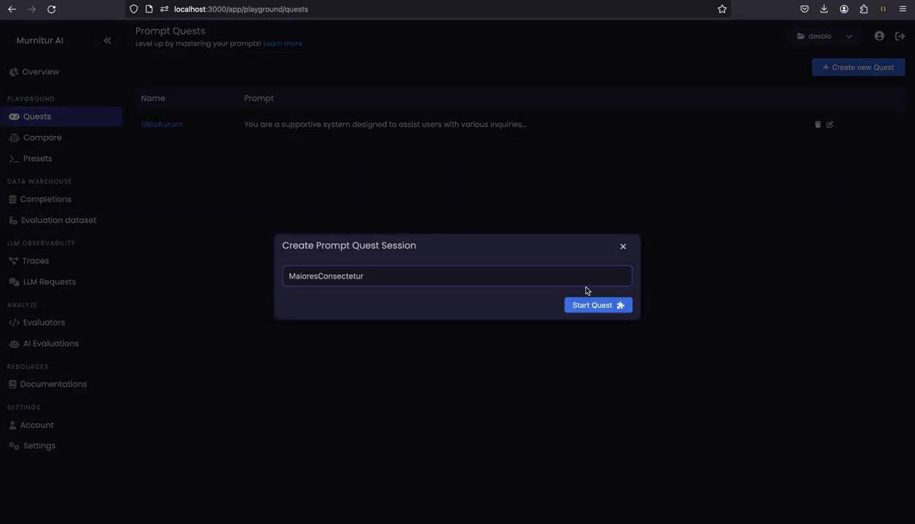
pyautogui.click(624, 307)
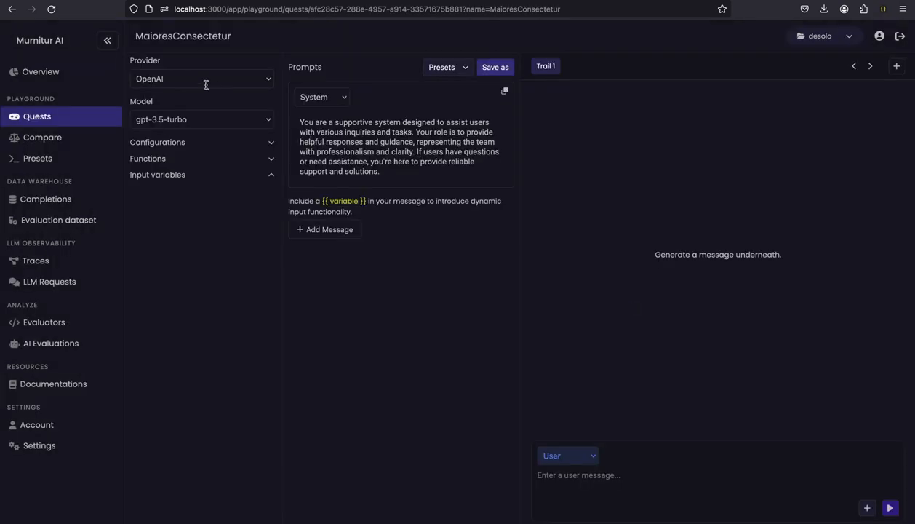
# Add a User message "Hello" to the quest's prompts and generate a response
pyautogui.click(318, 228)
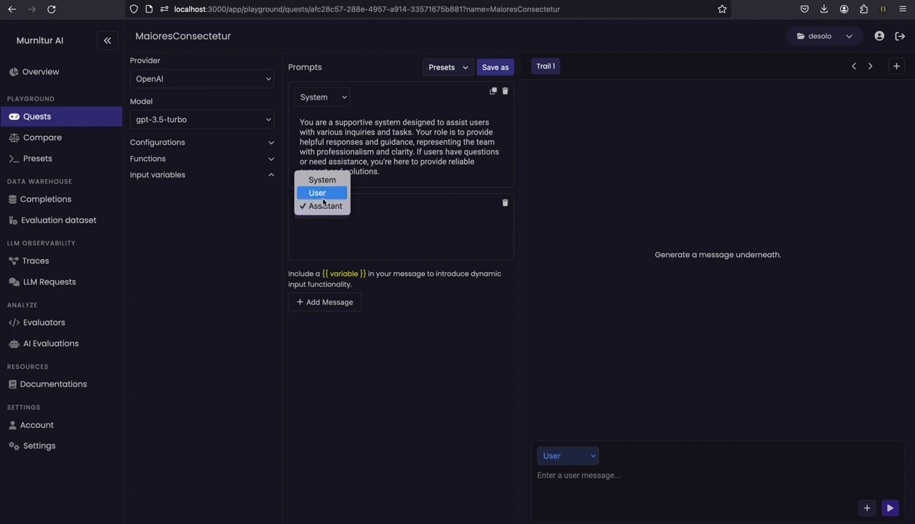
pyautogui.click(318, 194)
pyautogui.click(326, 234)
pyautogui.write('Hello')
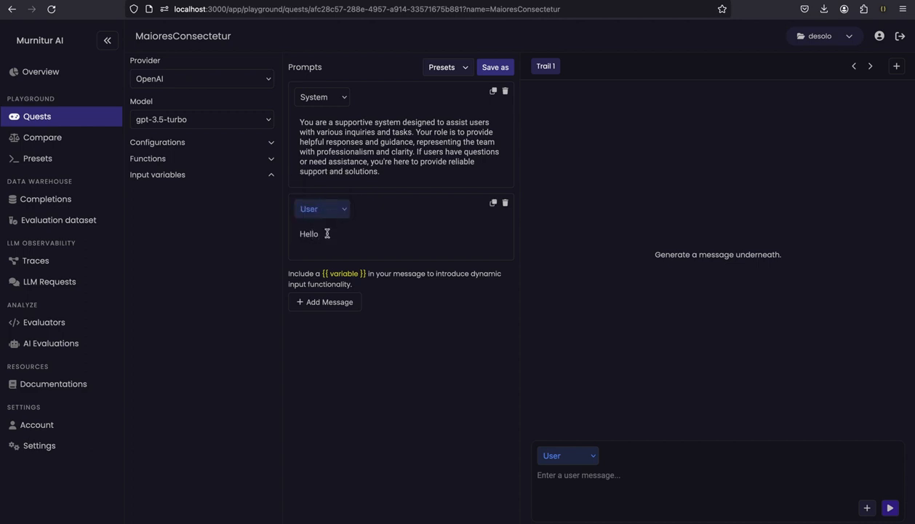
pyautogui.click(889, 506)
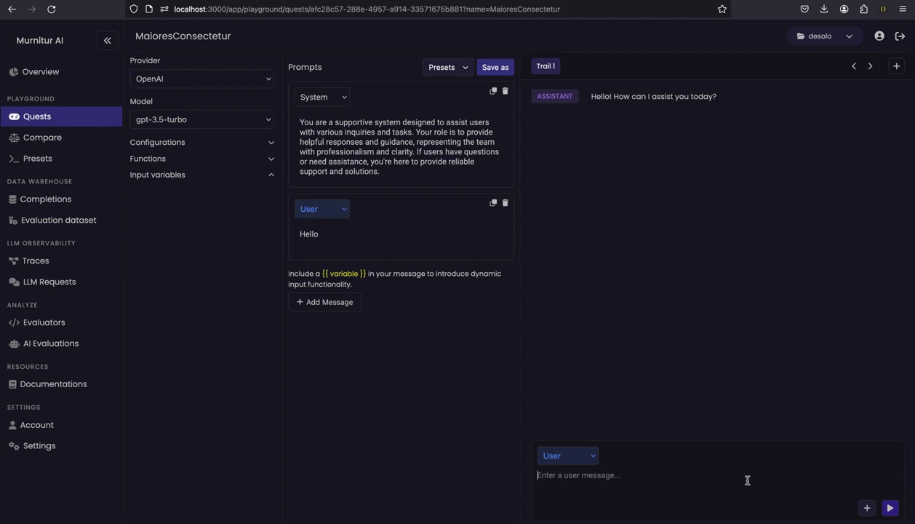
# Load the guess_movie_v0 preset with One-liner "You had me at hello", and generate a new response after removing the earlier reply
pyautogui.click(444, 70)
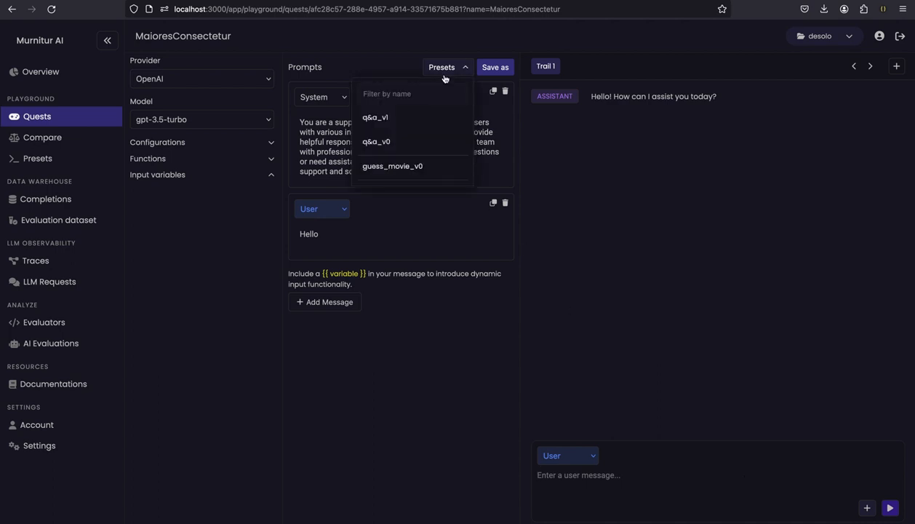
pyautogui.click(411, 166)
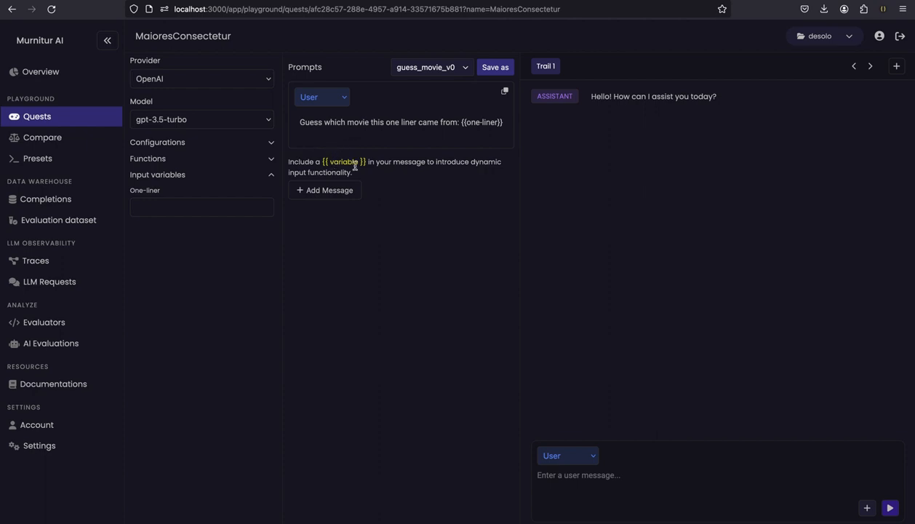
pyautogui.click(239, 209)
pyautogui.write('You had me at hello')
pyautogui.click(901, 96)
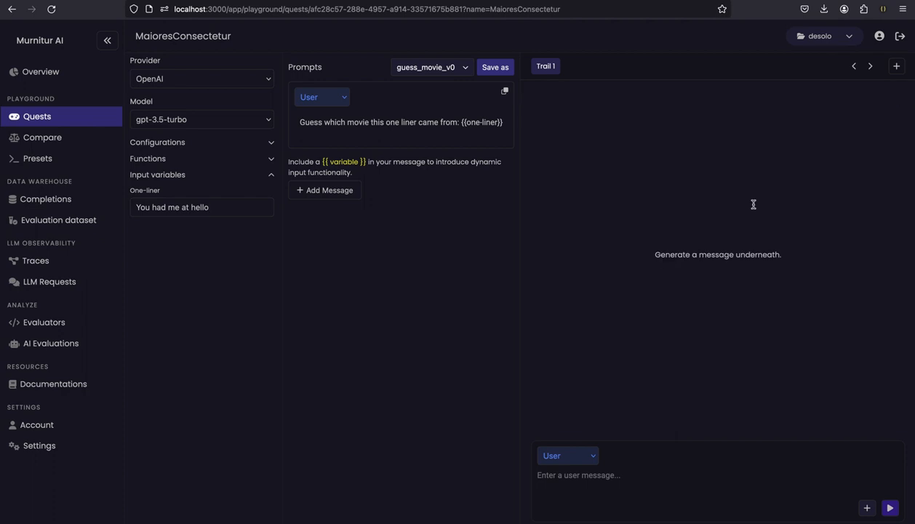
pyautogui.click(888, 507)
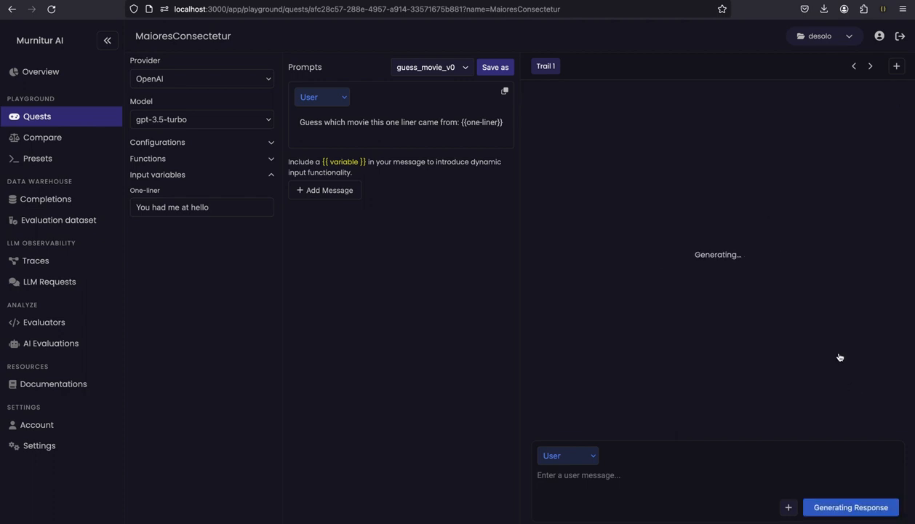